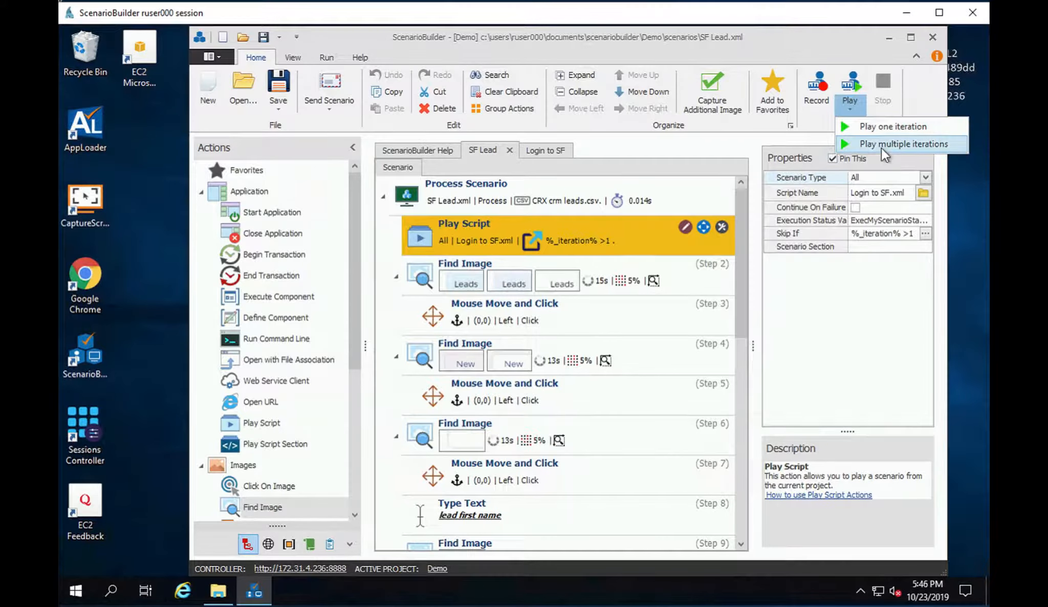
Step: Play the SF Lead scenario for 3 iterations
click(883, 145)
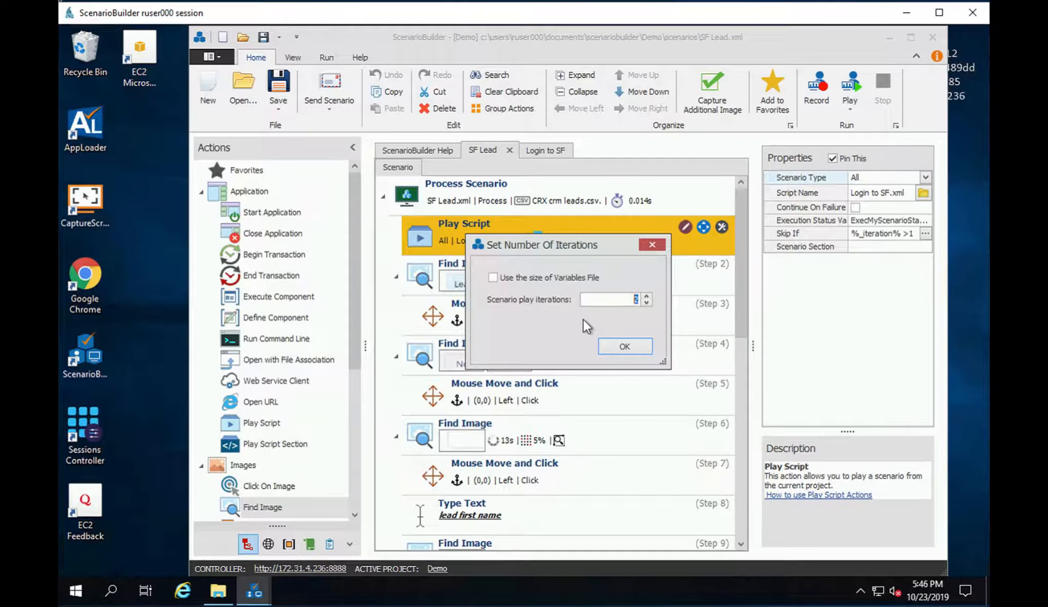
text(3)
click(625, 348)
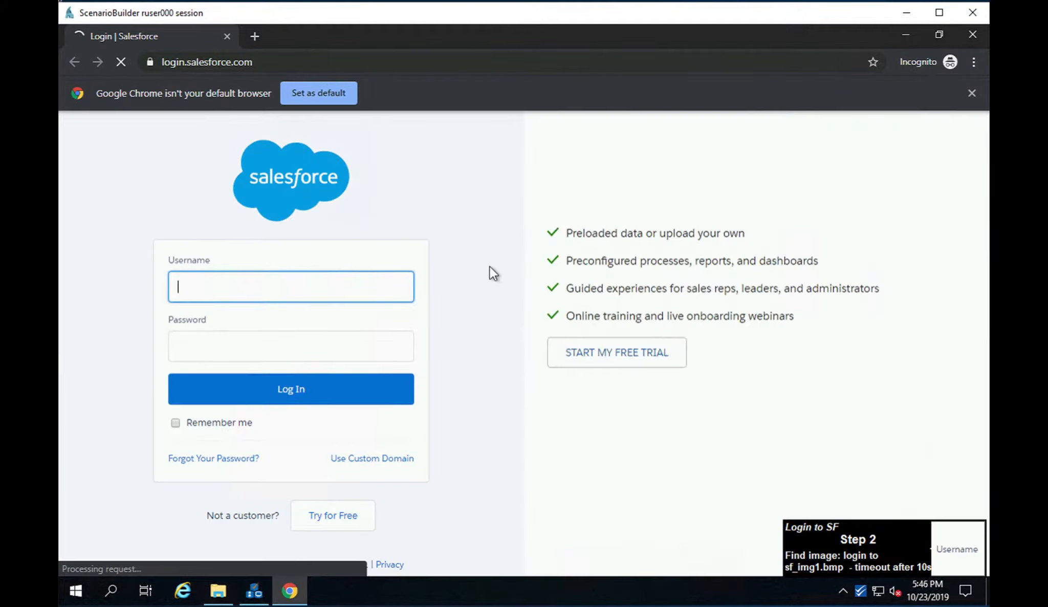
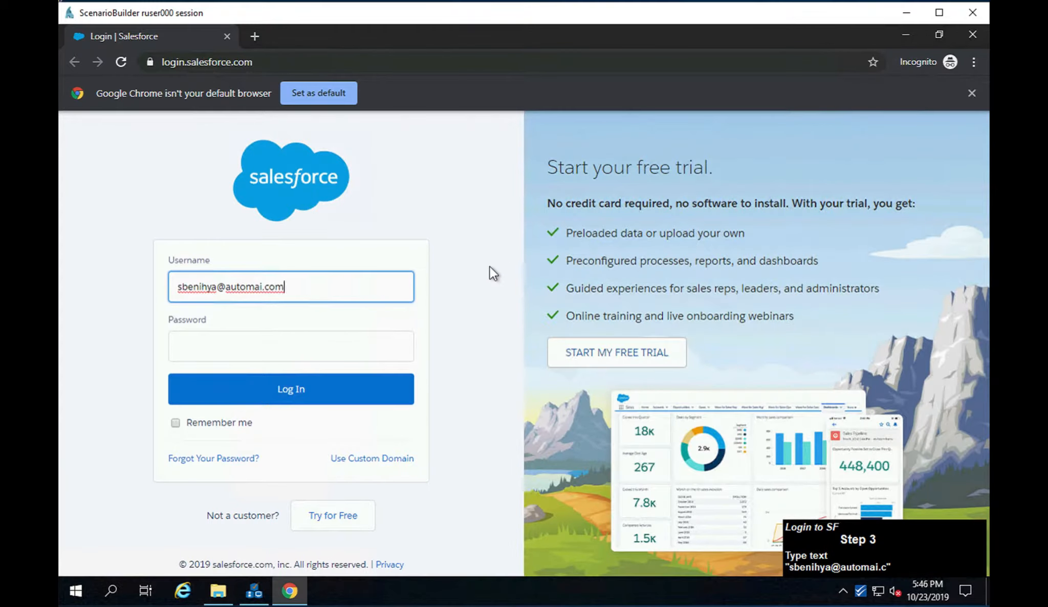
Step: Log in to Salesforce with the account's e-mail username and password
key(Tab)
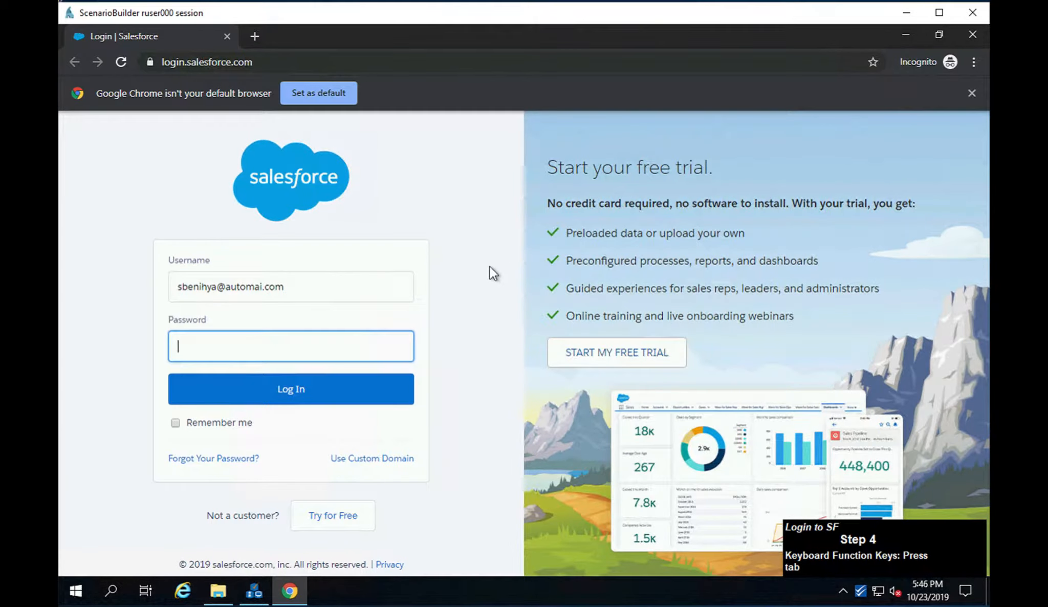
text(***********)
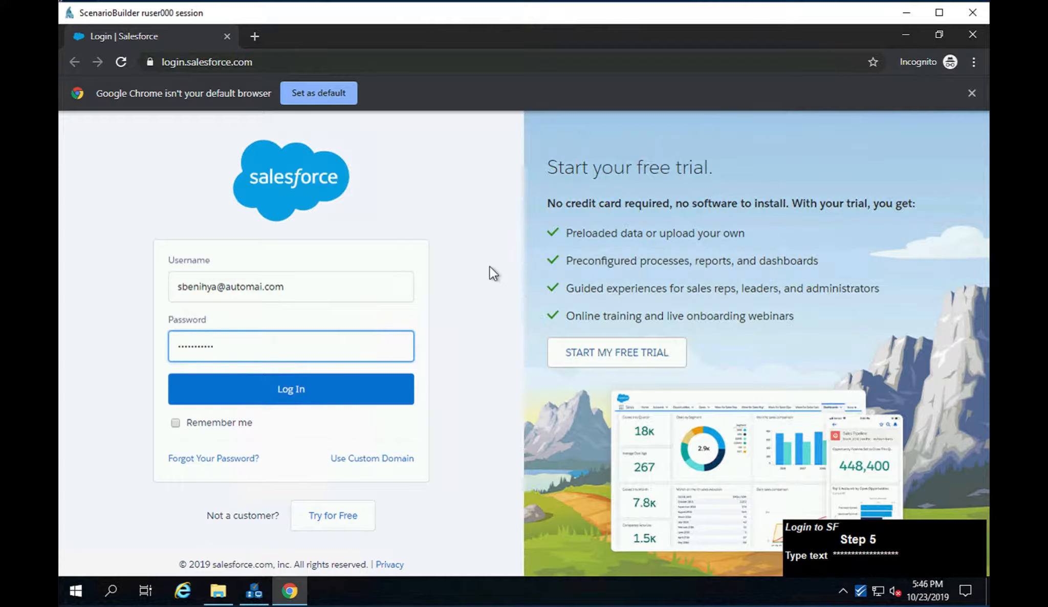
key(Return)
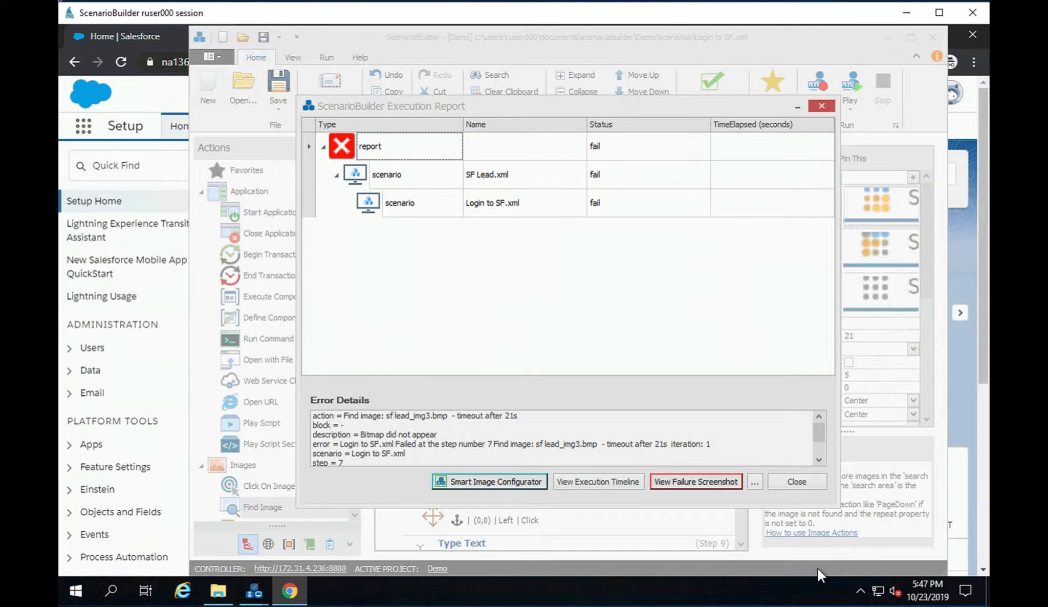
Step: Examine the run's failure screenshot and the execution timeline's screenshots for the username Find Image and Type Text actions
click(686, 482)
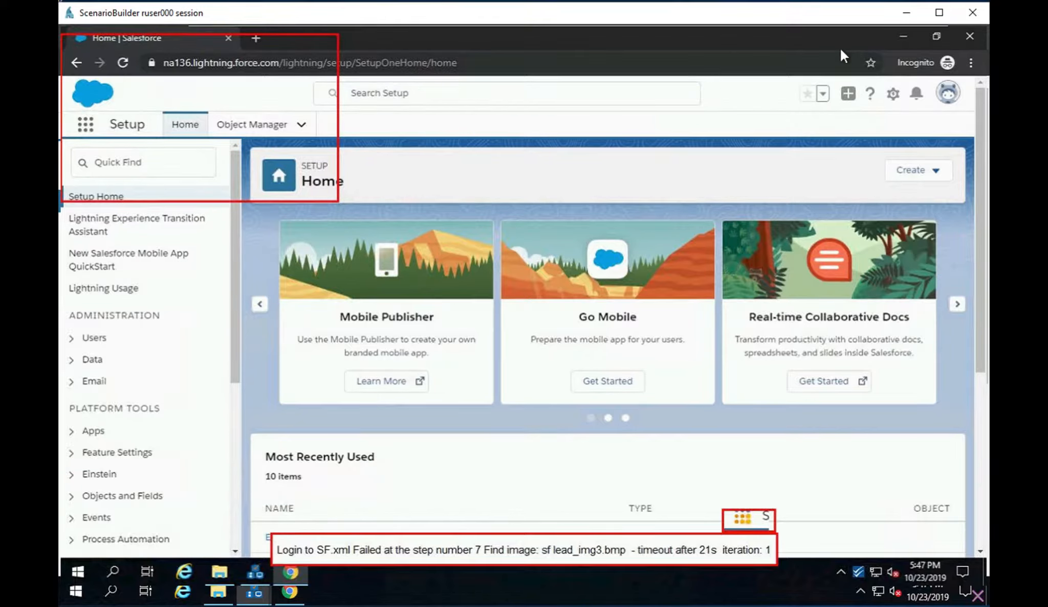
click(670, 88)
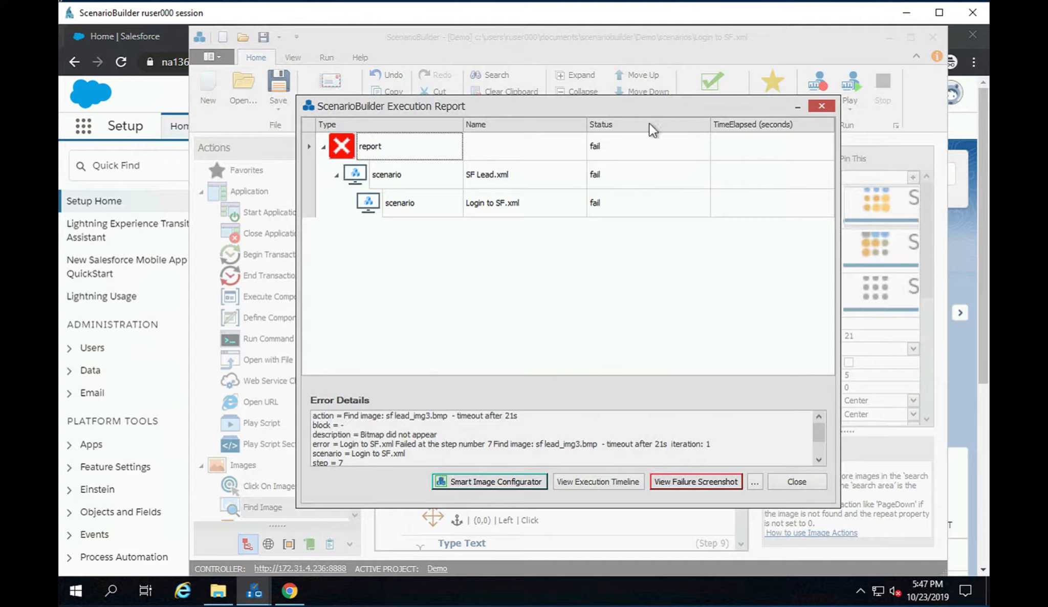
click(575, 481)
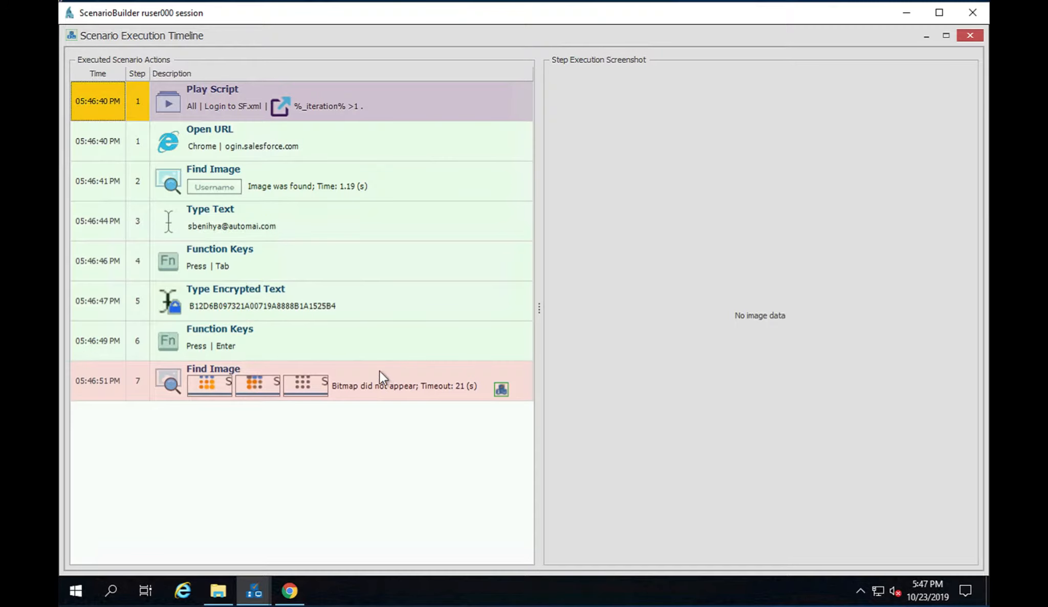
click(290, 191)
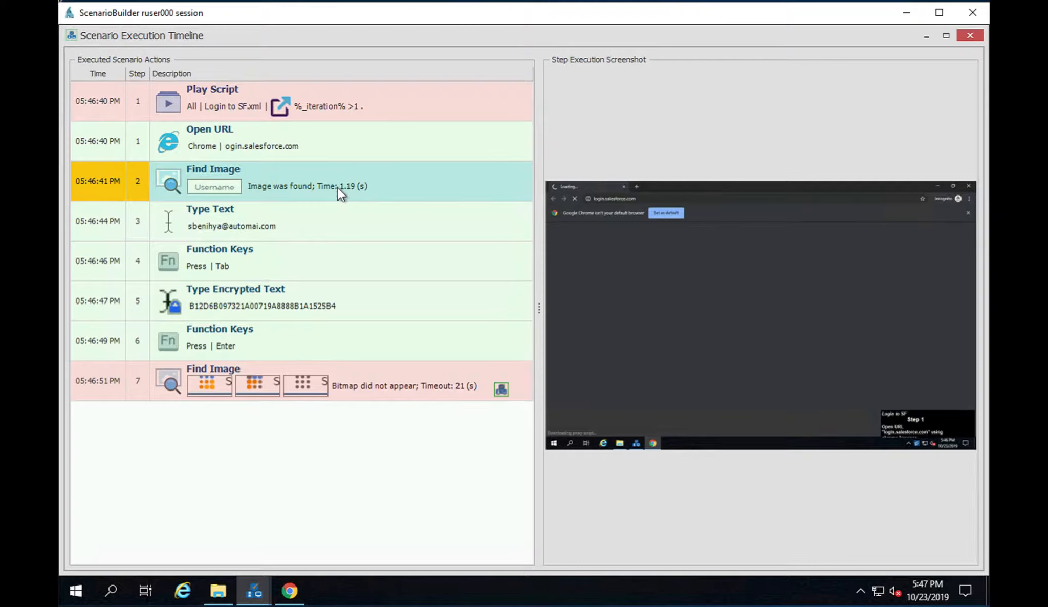
click(339, 231)
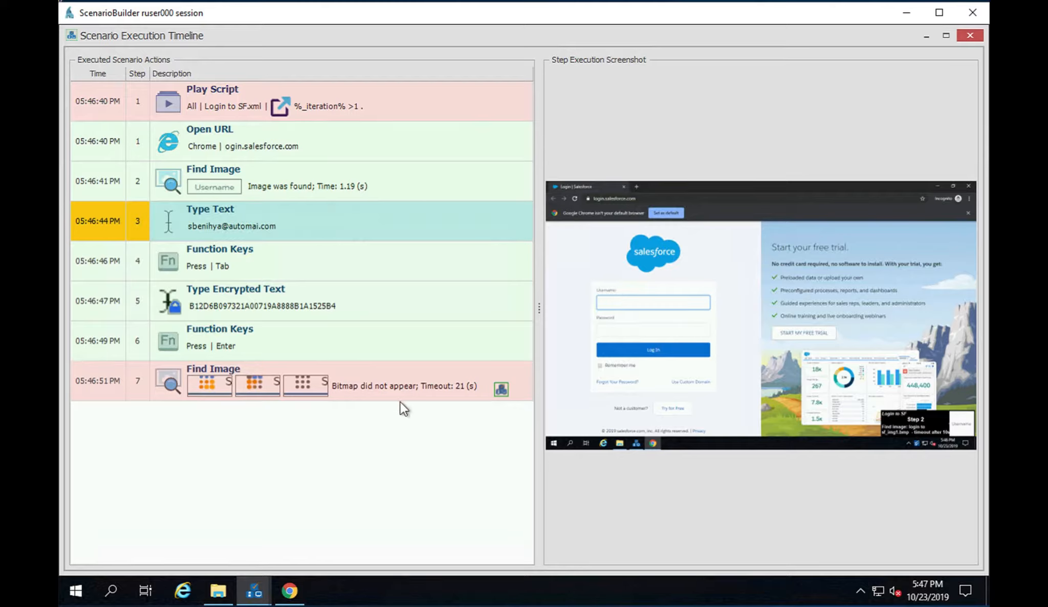
Step: Test the failed Find Image action in the Smart Image Configurator and remove the blank loading-page screenshot from its gallery
click(501, 389)
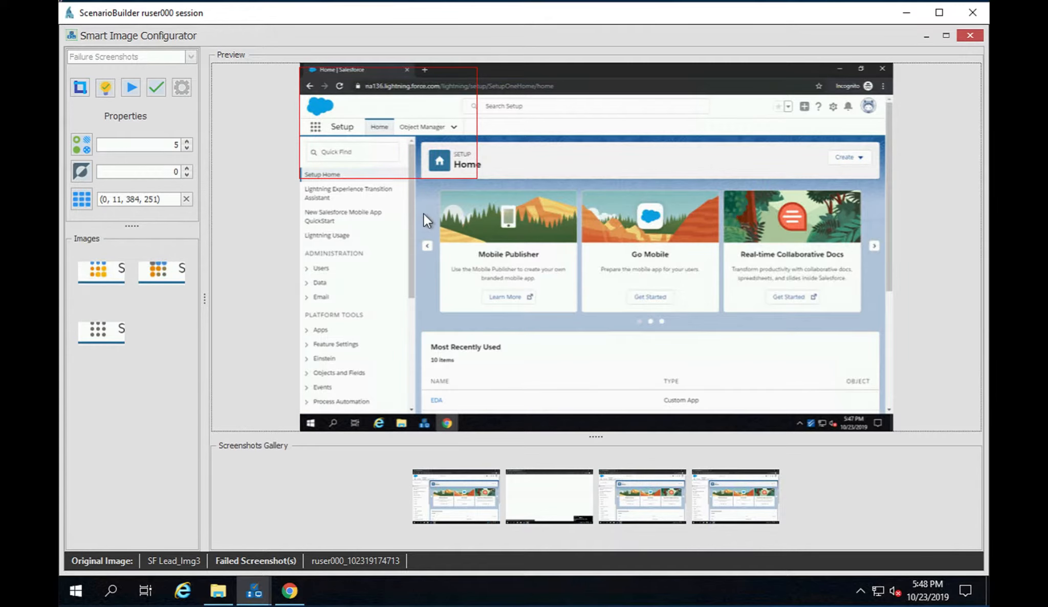
click(132, 88)
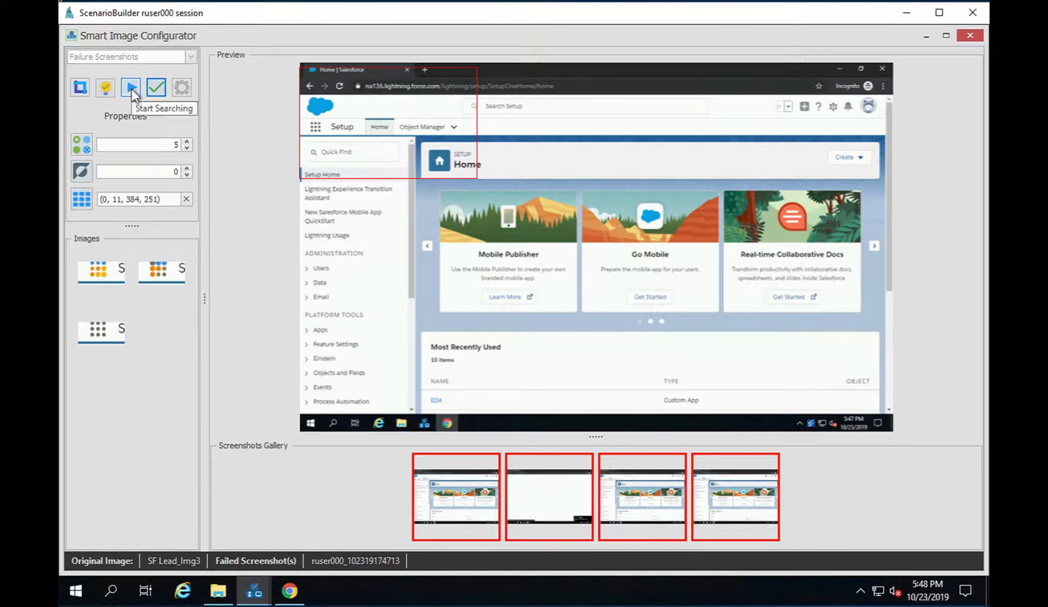
click(558, 497)
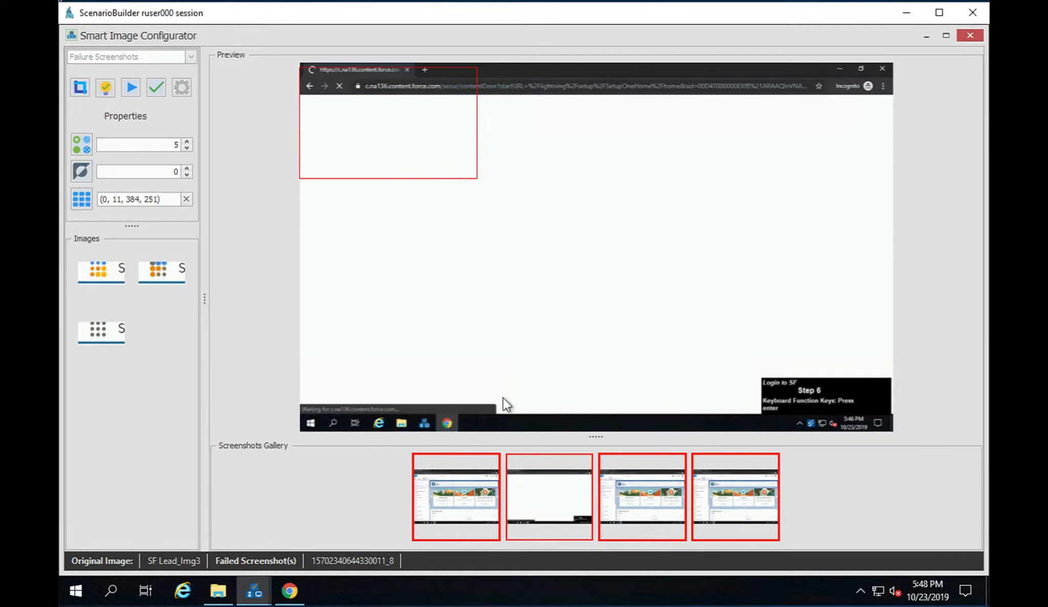
right_click(534, 502)
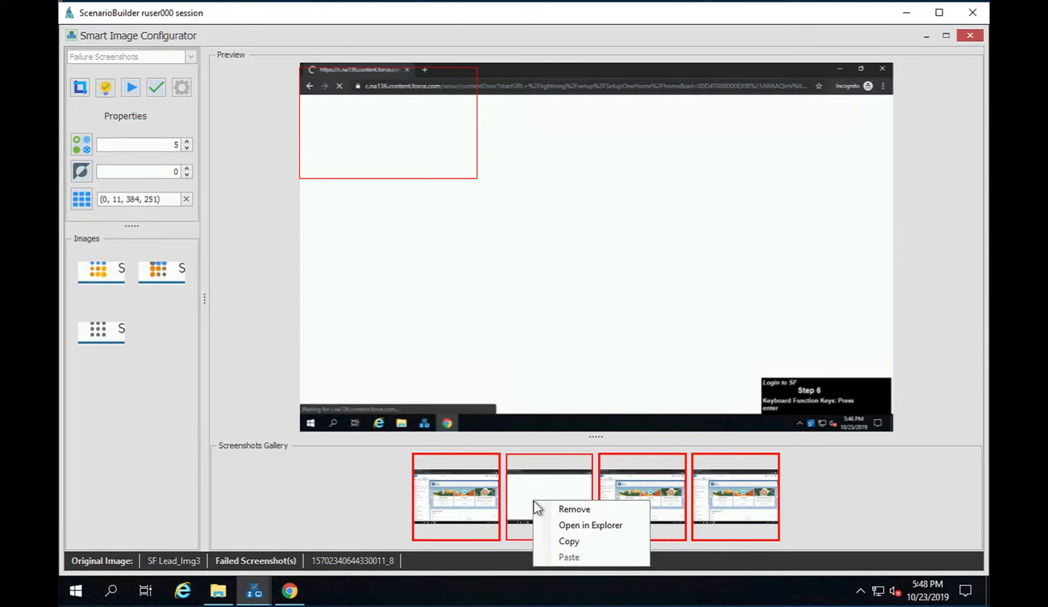
click(587, 509)
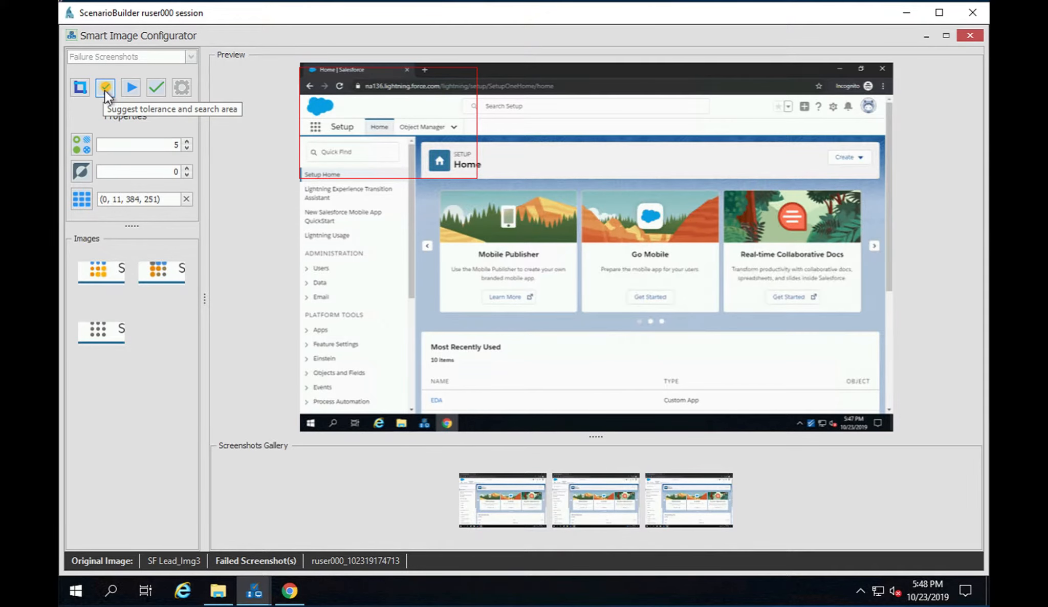
Step: Try the suggested tolerance and search area, check the match on the middle screenshot, and reset the tolerance to 5
click(105, 90)
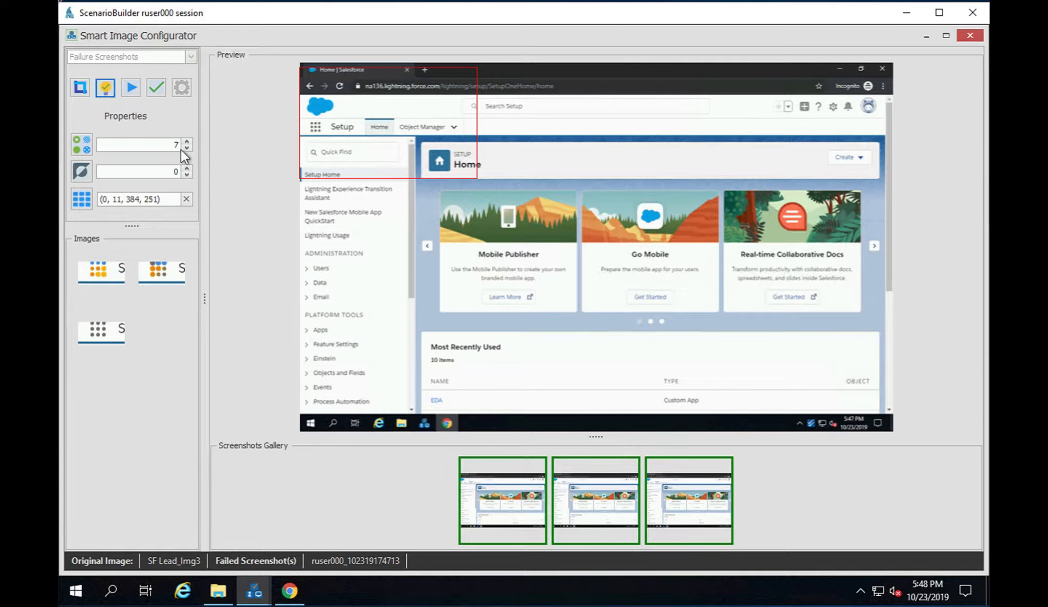
click(588, 509)
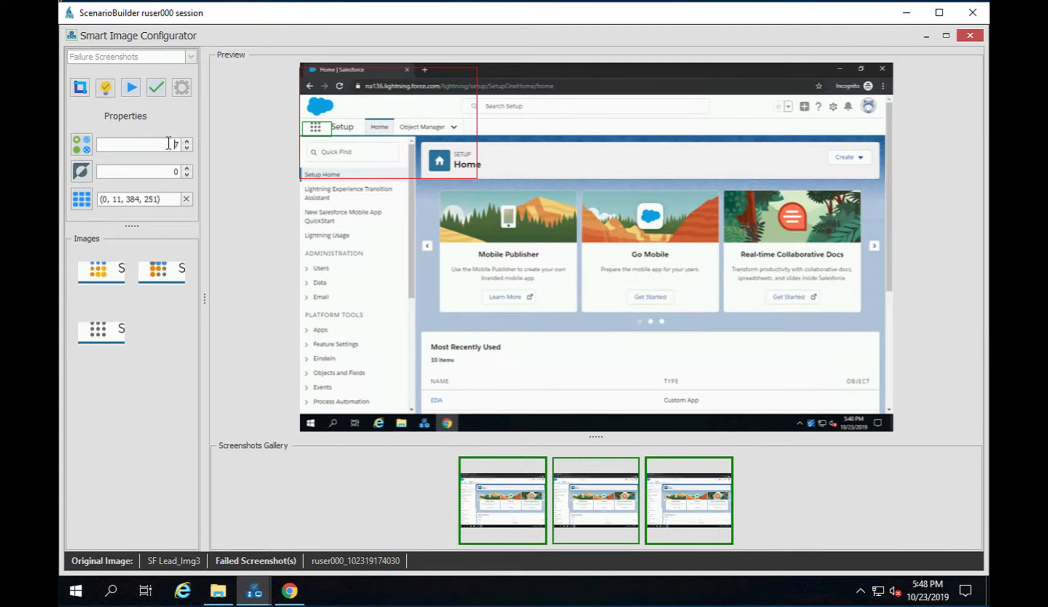
drag(169, 144, 189, 143)
text(5)
Step: Try the image search with a black-and-white contrast tolerance of 74%, and reset the contrast to 0
click(79, 88)
click(83, 171)
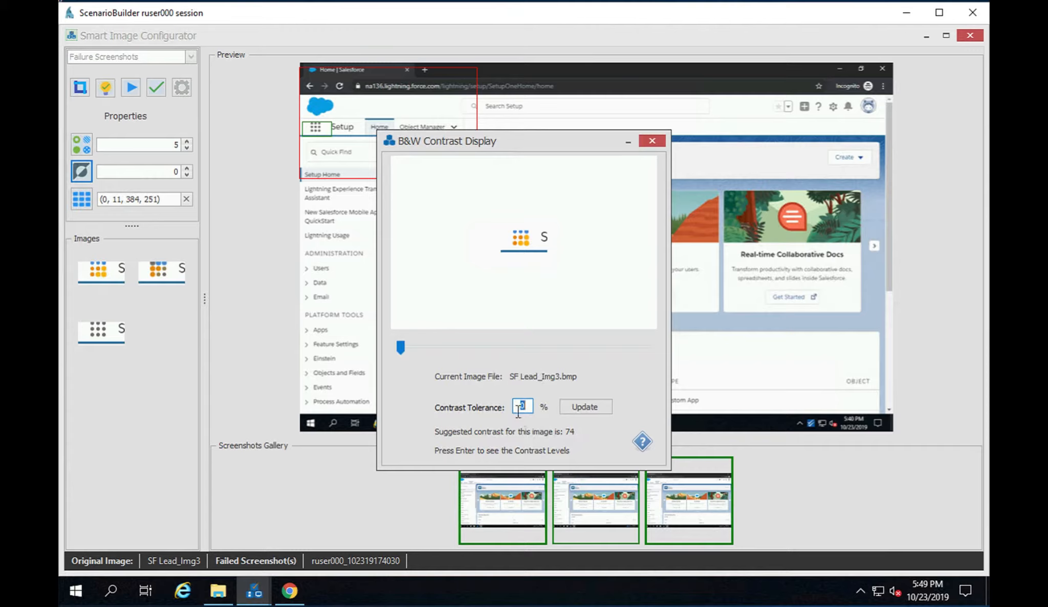
drag(399, 345, 581, 340)
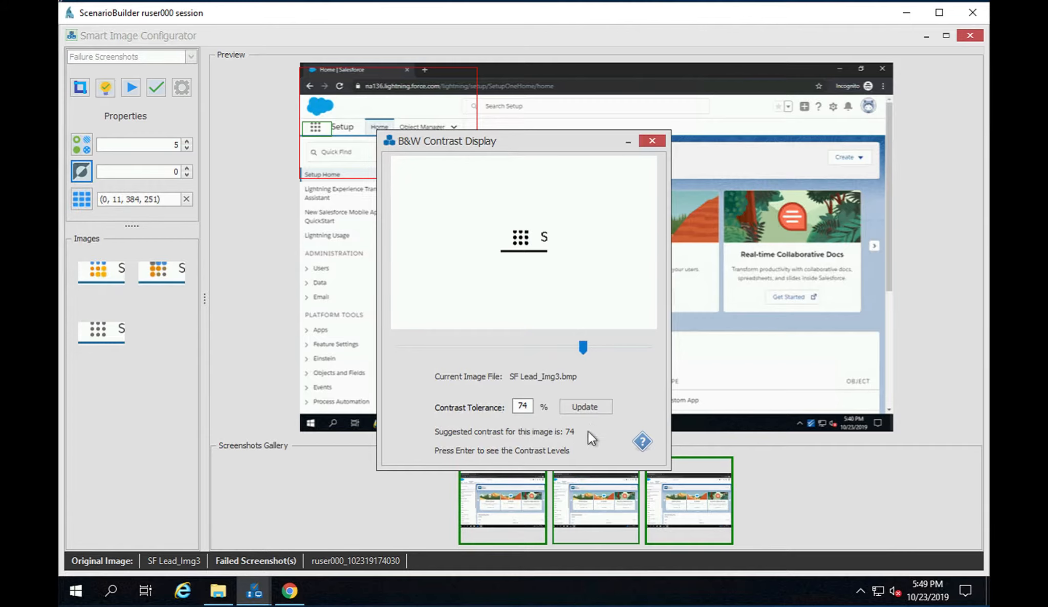
click(591, 406)
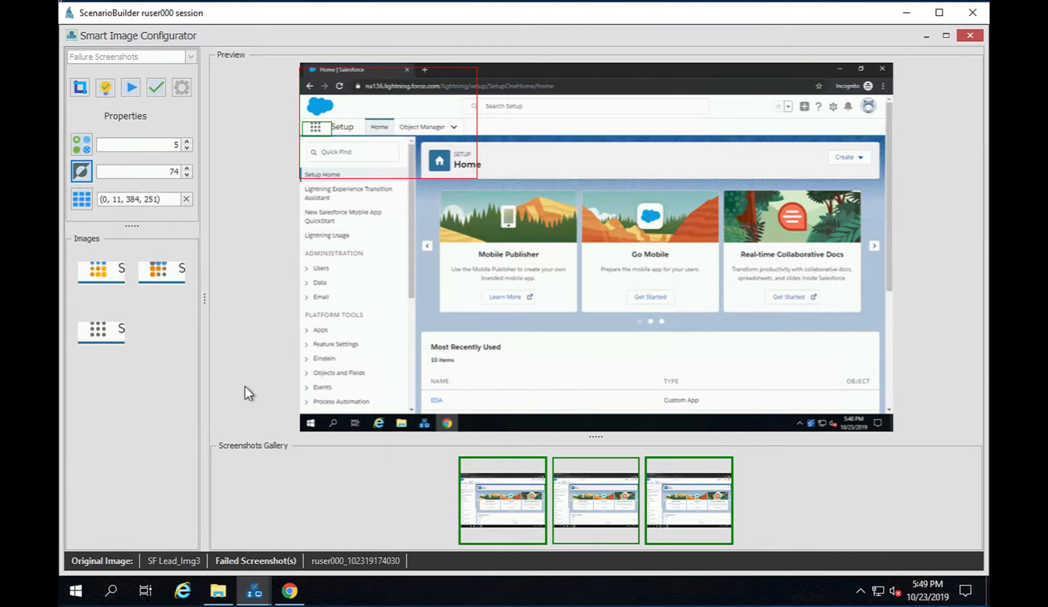
click(130, 87)
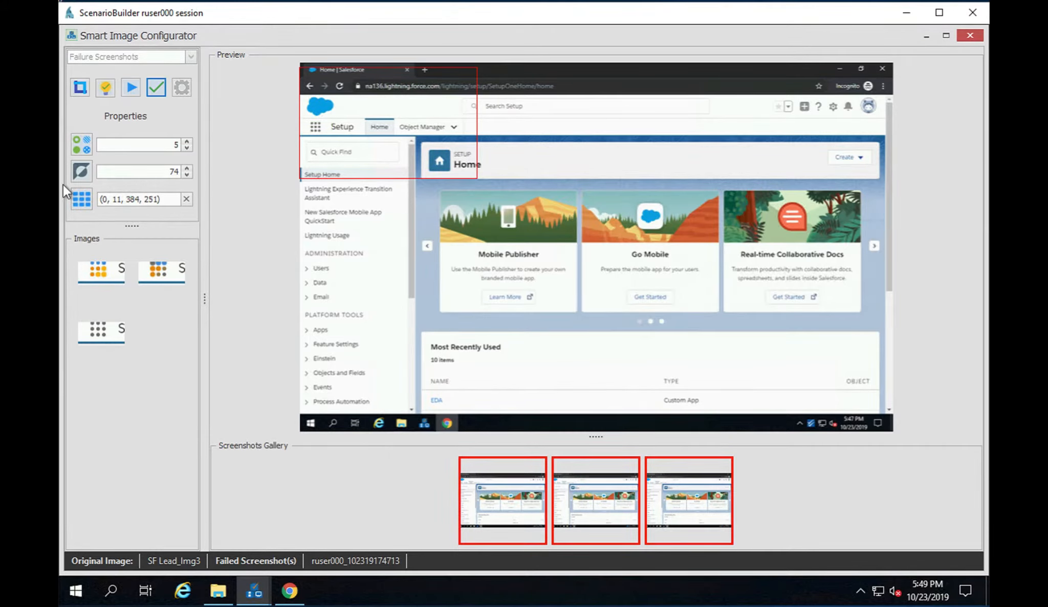
double_click(173, 172)
text(0)
Step: Crop SF Lead_Img3_alt2.bmp to the two full rows of grey dots, save it, and retest the search on the gallery screenshots
right_click(93, 330)
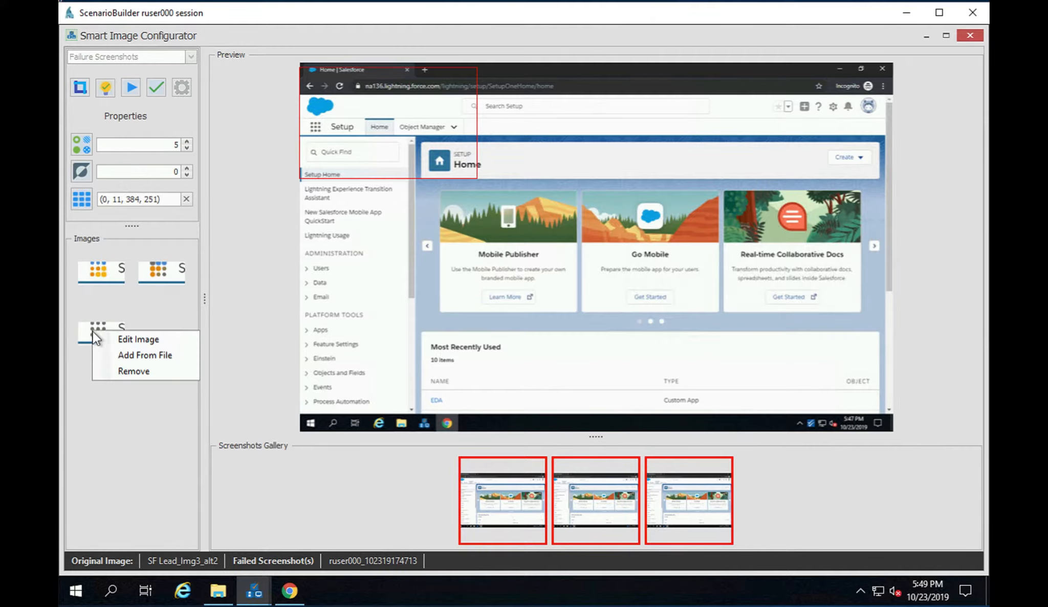
click(138, 342)
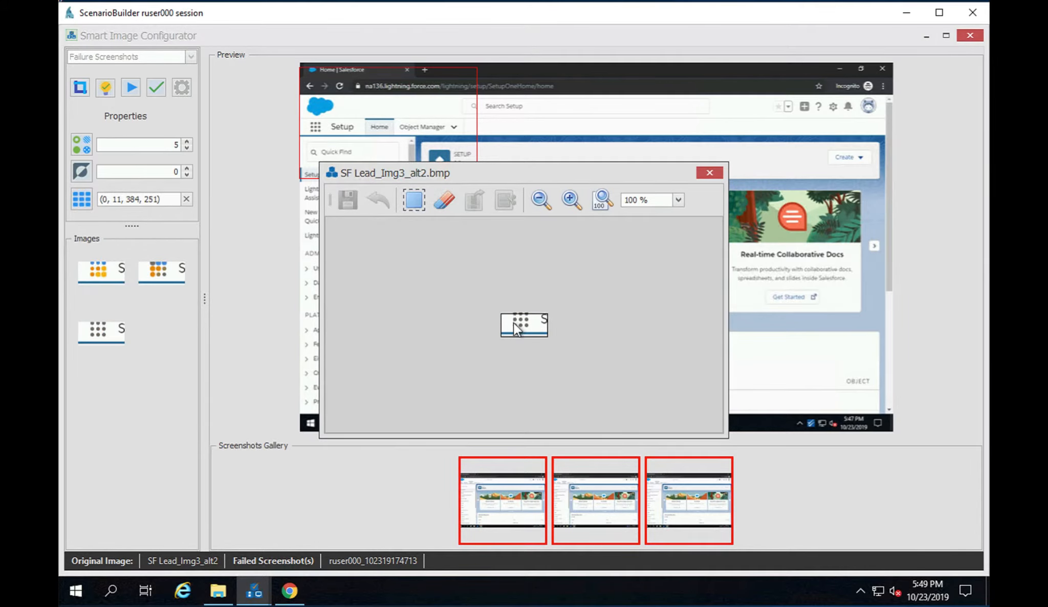
click(569, 198)
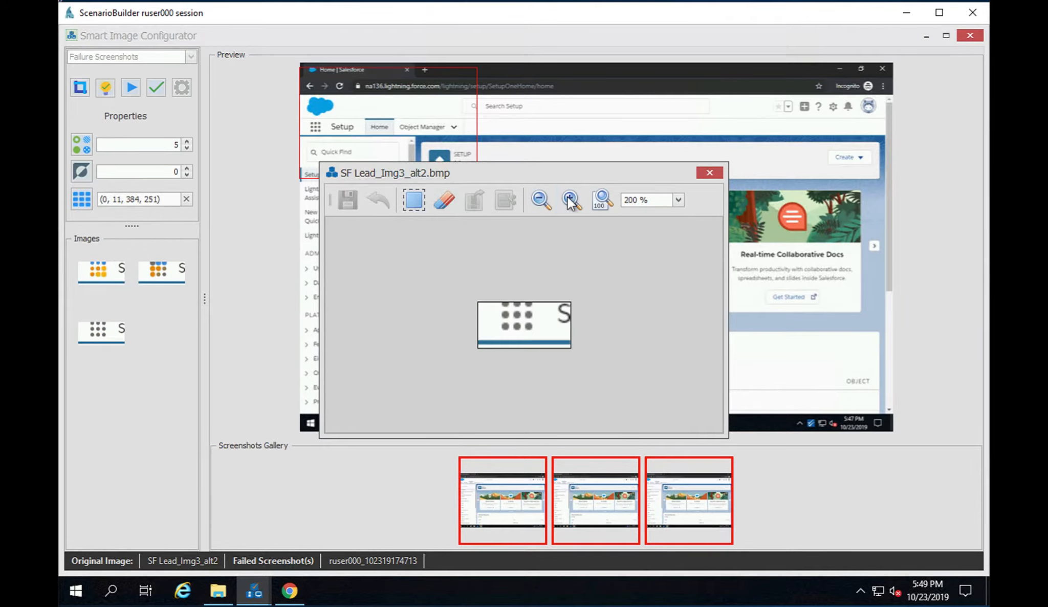
click(569, 199)
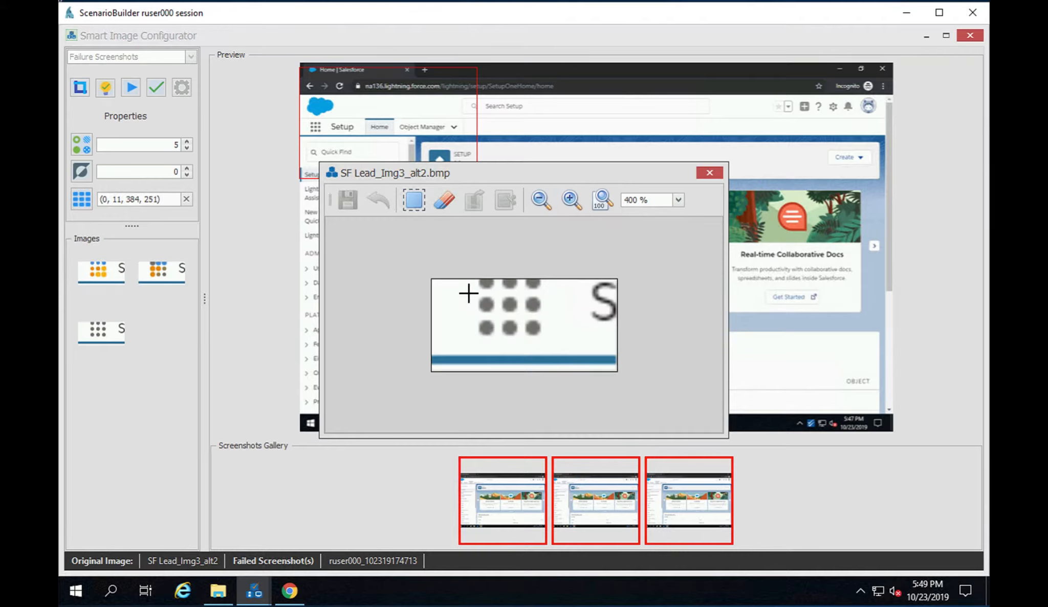
drag(468, 291, 548, 344)
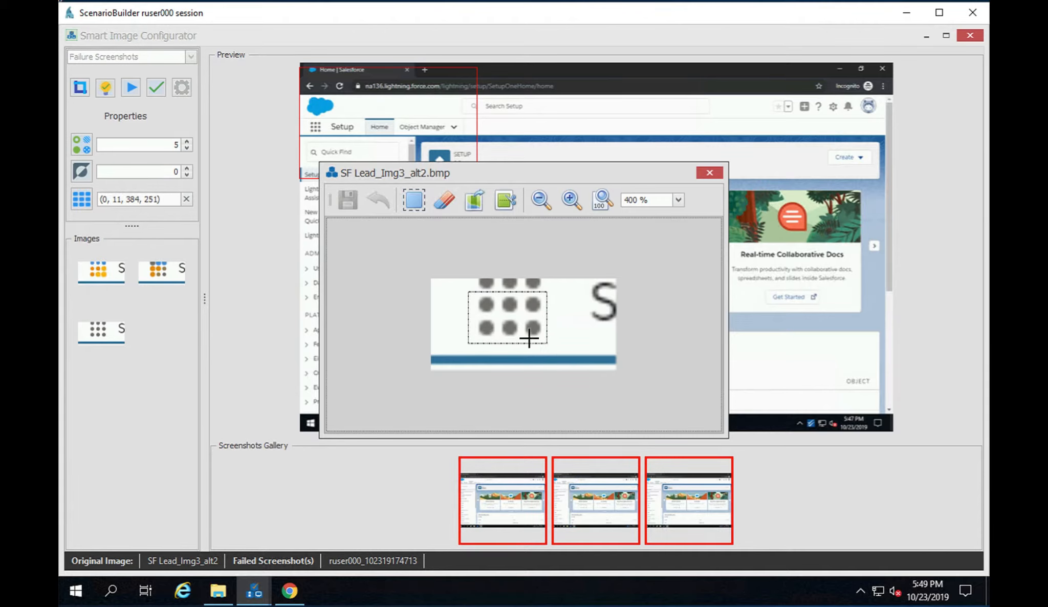
click(503, 202)
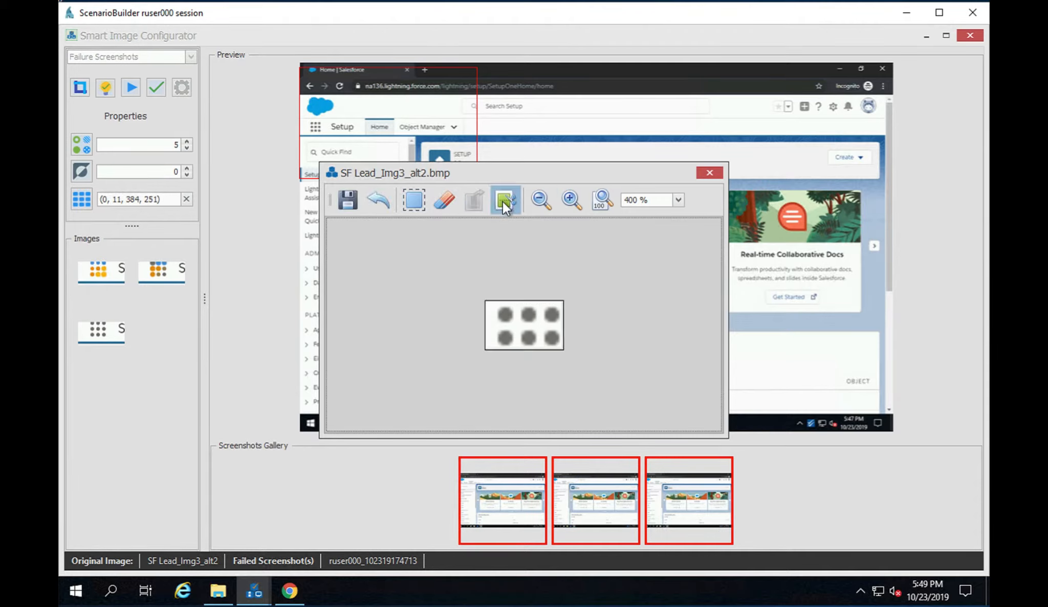
click(347, 202)
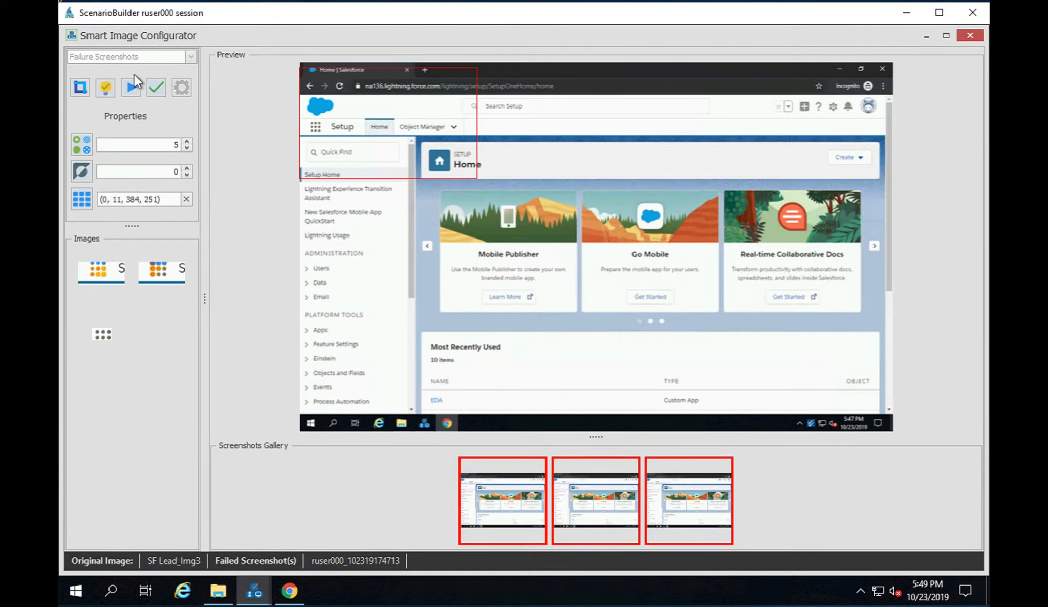
click(130, 89)
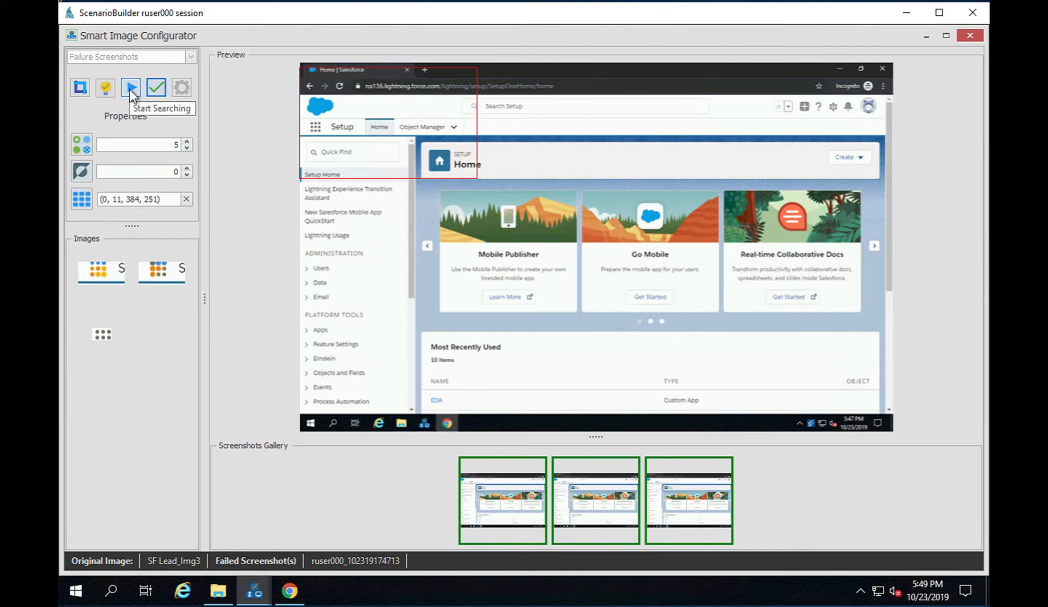
click(501, 498)
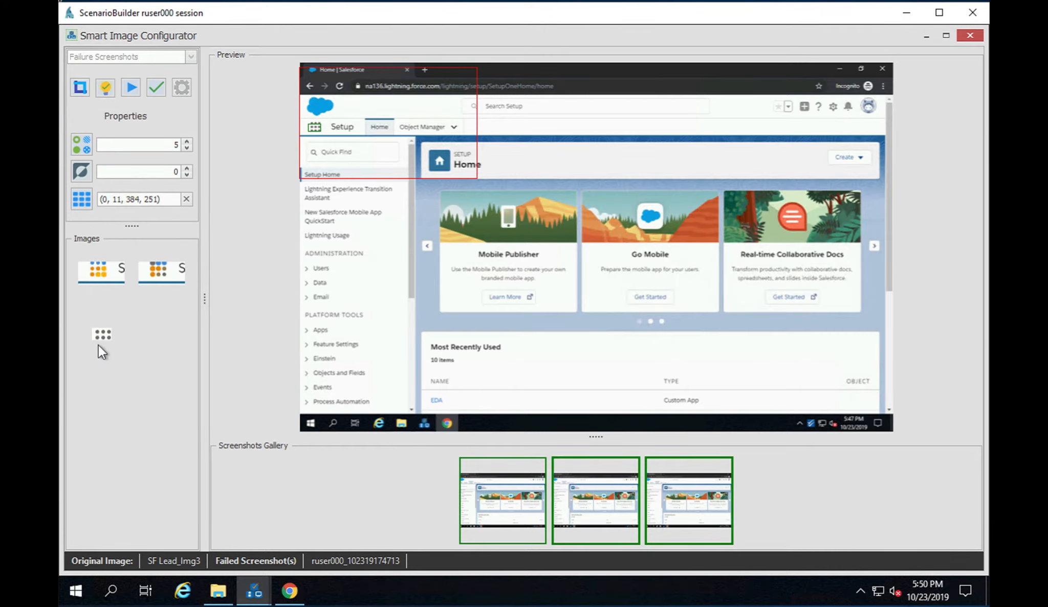
Step: Remove both coloured-dot images from the search images, keeping only the cropped grey-dot image
right_click(109, 273)
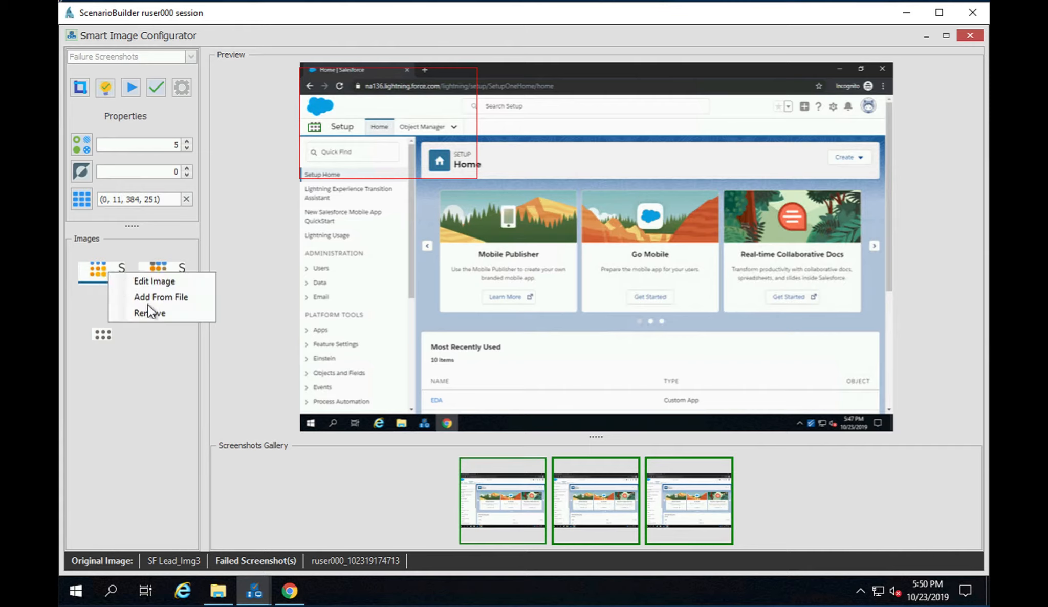
click(156, 317)
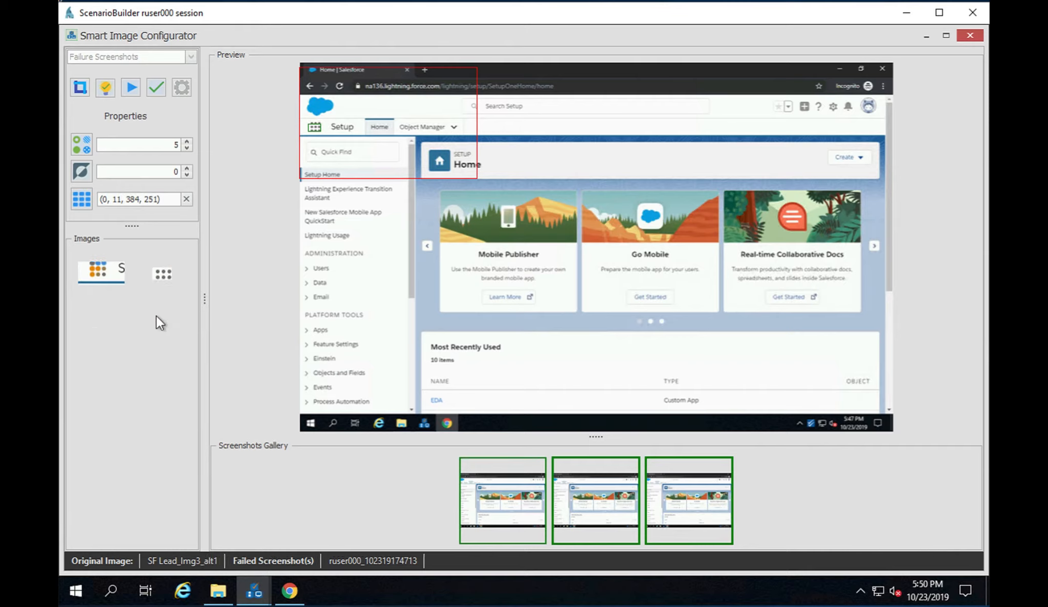
right_click(92, 275)
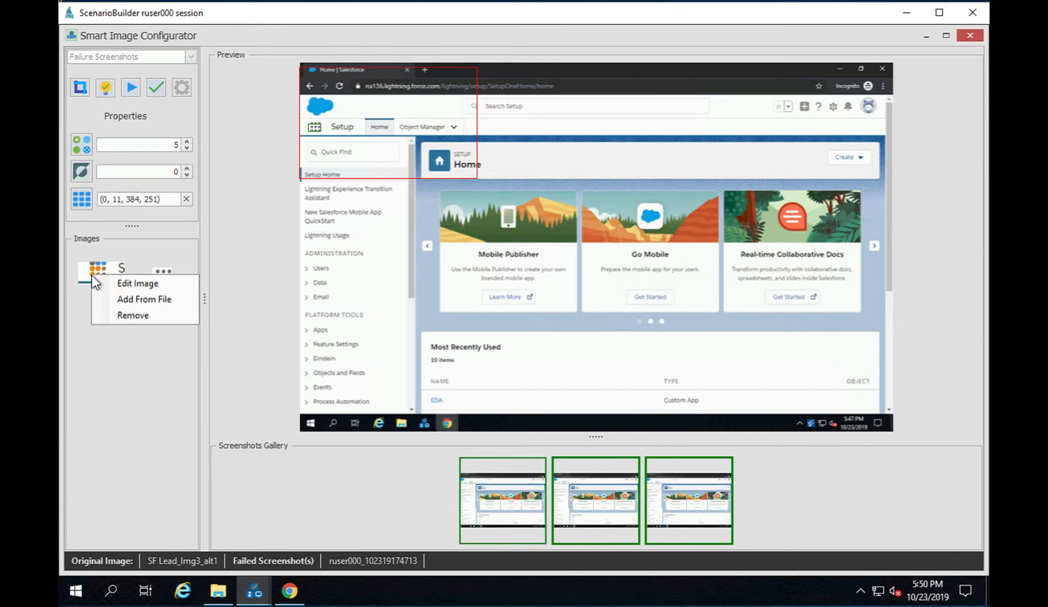
click(148, 317)
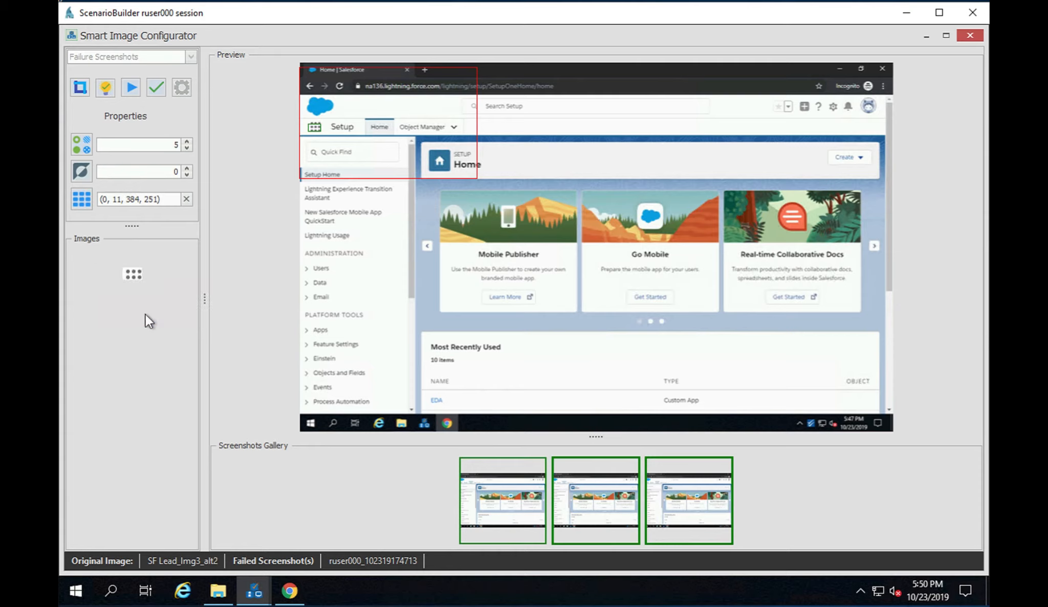
Step: Apply the image changes and close the Smart Image Configurator, the execution timeline and the execution report
click(155, 91)
click(971, 35)
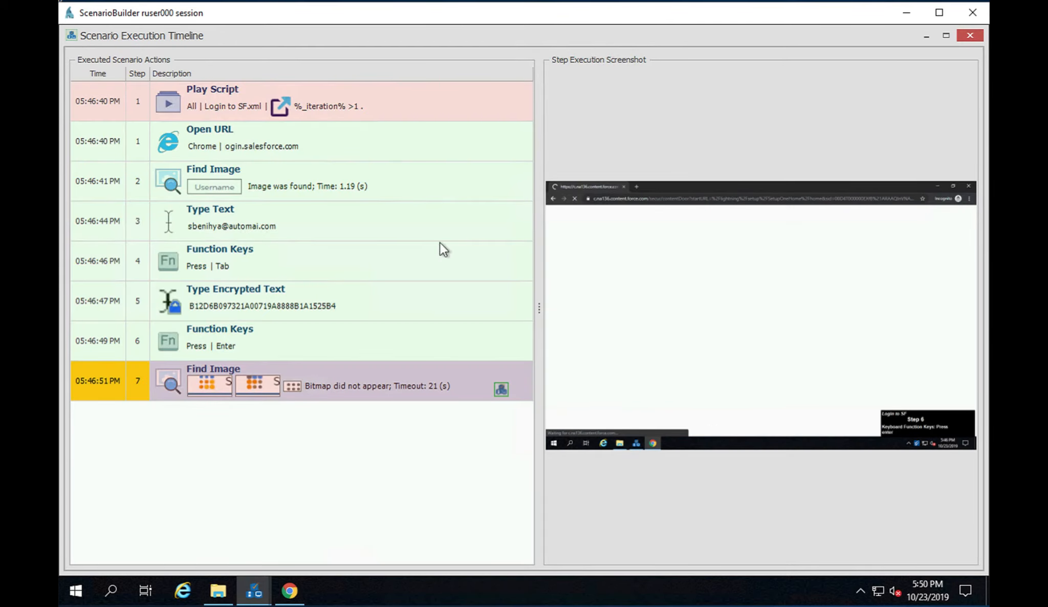
click(971, 35)
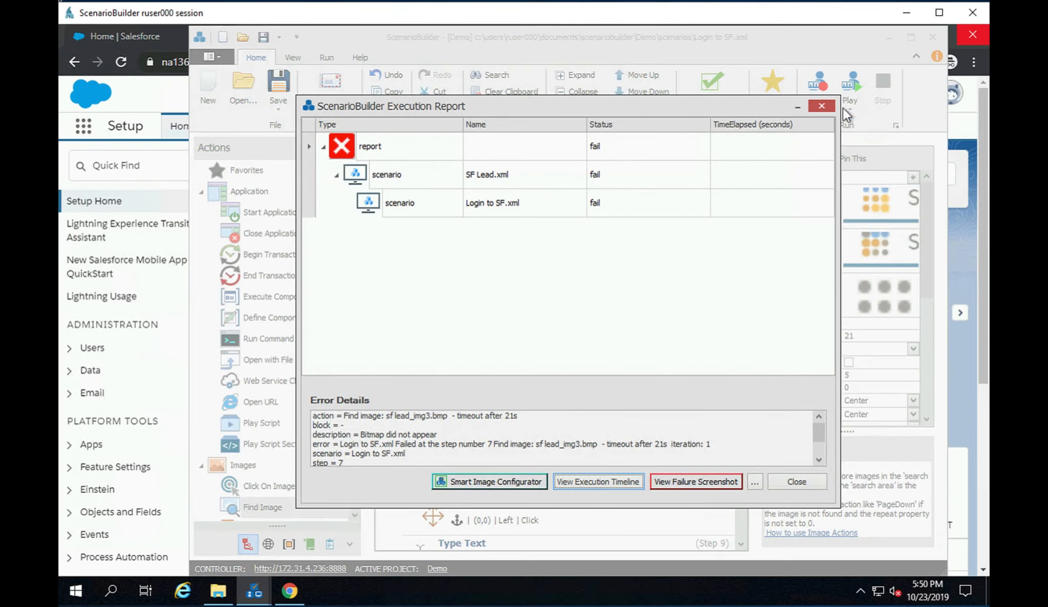
click(822, 107)
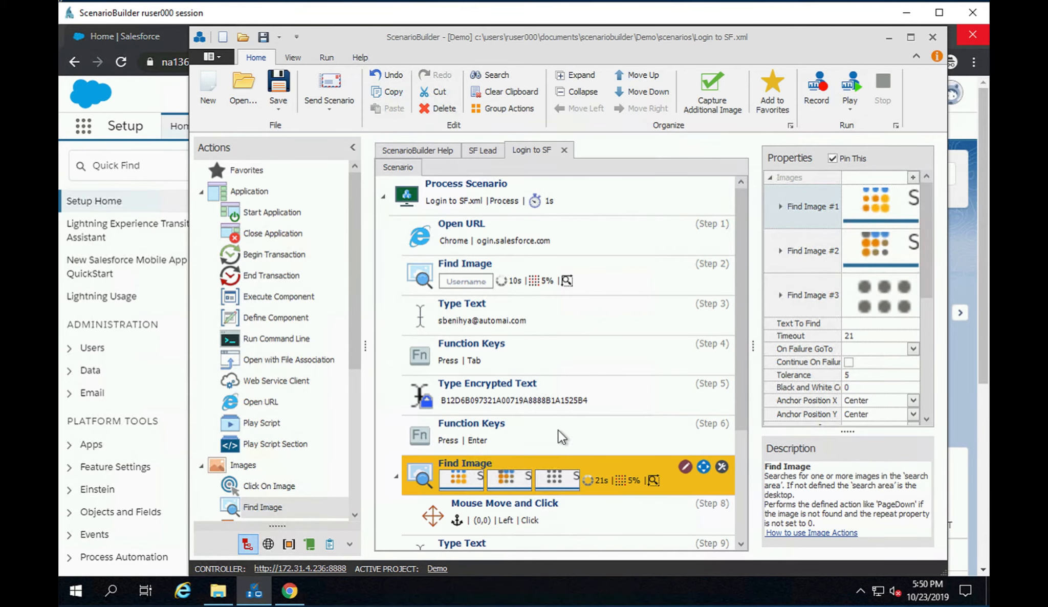
Step: Check the updated search images of the Step 7 Find Image action in Login to SF, and play the scenario from that position
key(Up)
click(496, 480)
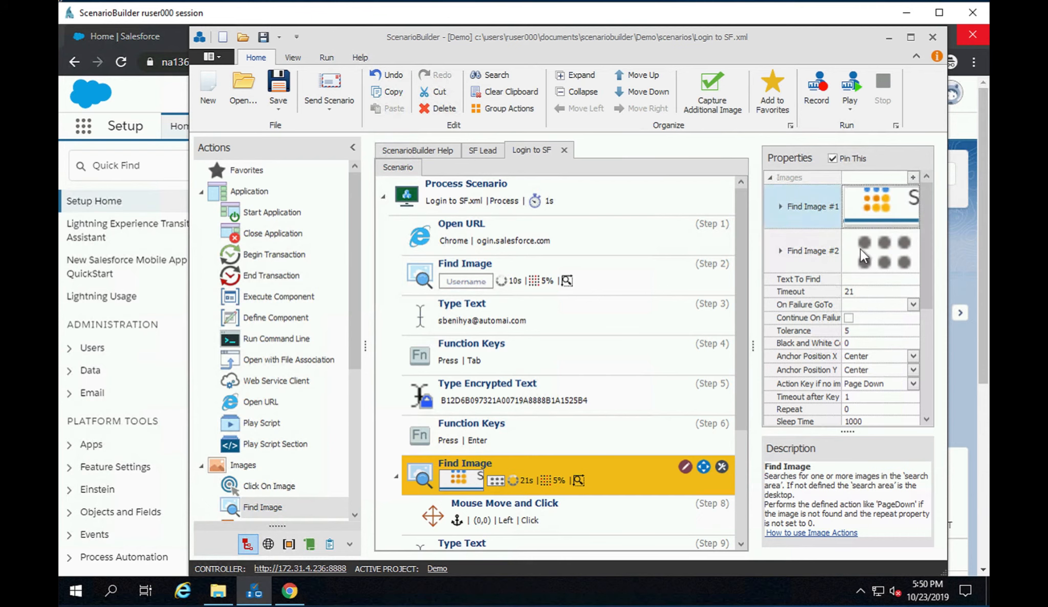
right_click(533, 476)
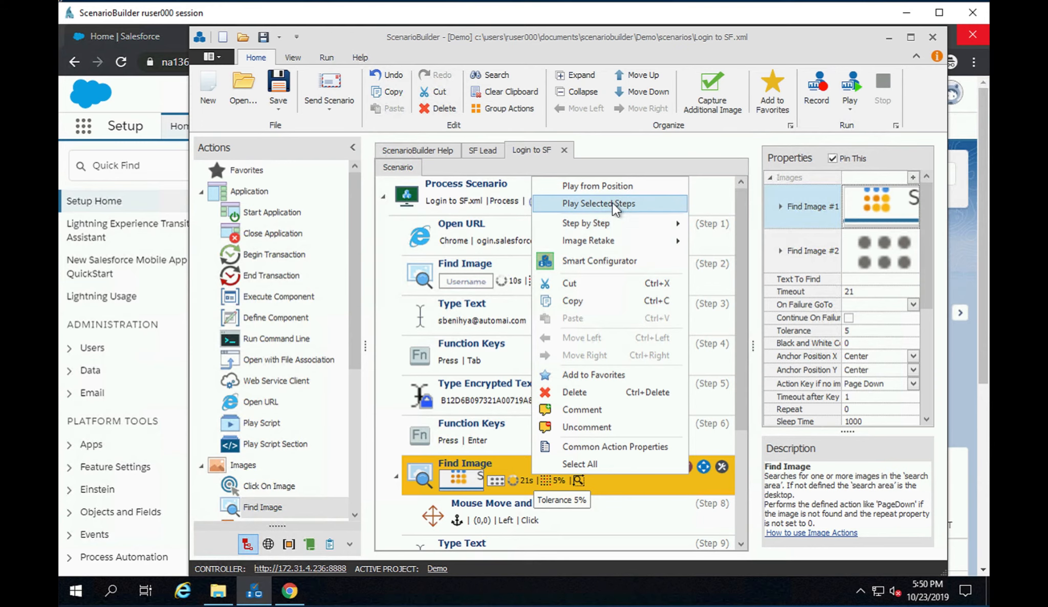
click(600, 188)
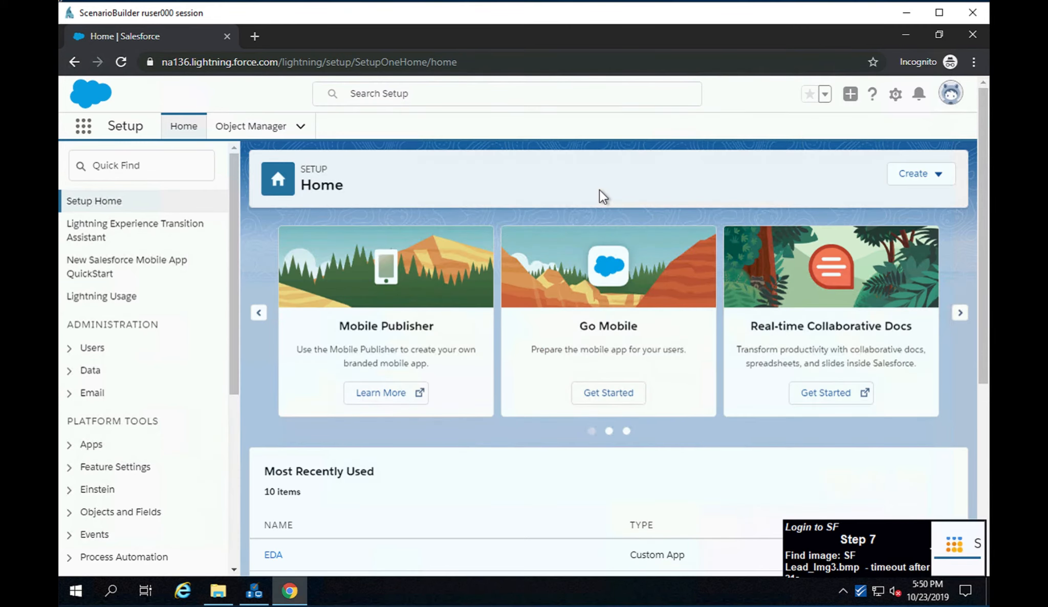
click(84, 126)
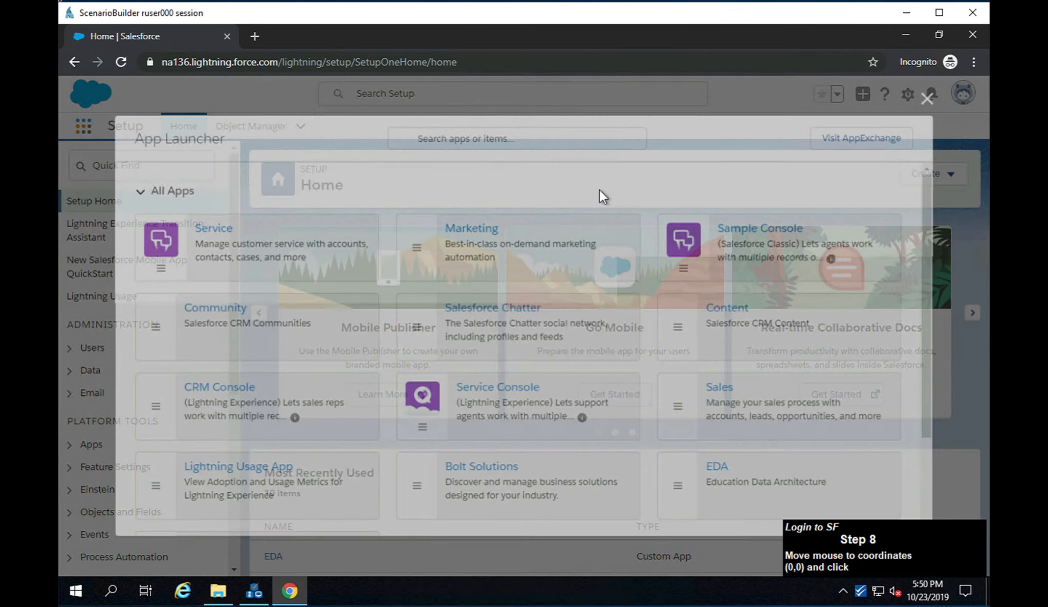
text(sale)
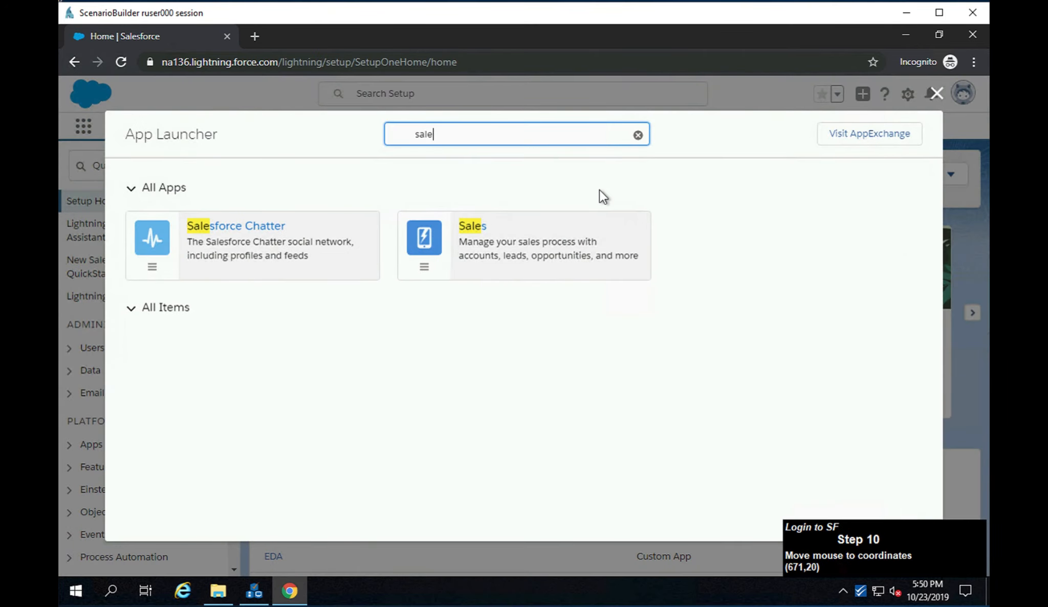